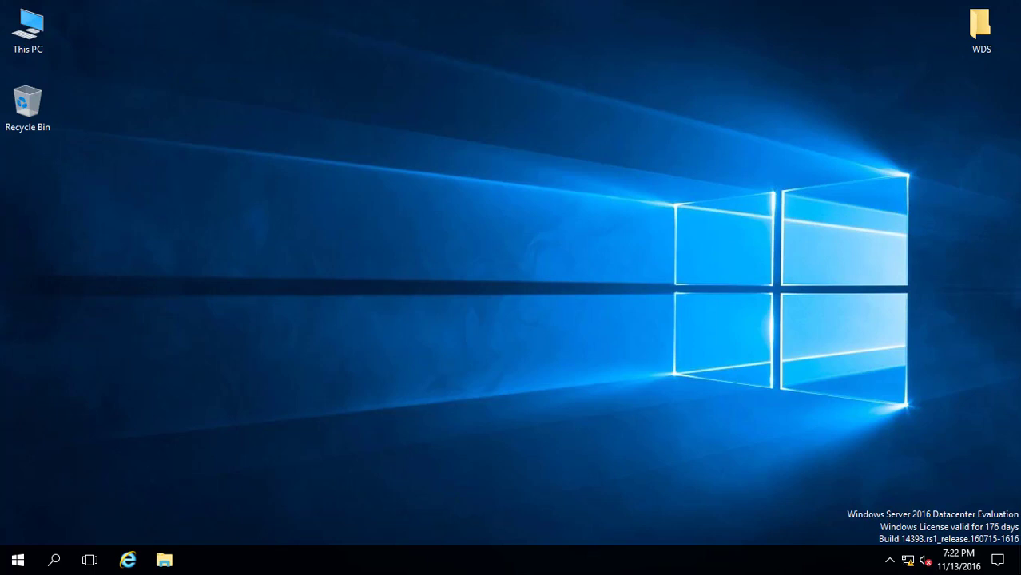
Step: Open Server Manager and start the Add Roles and Features Wizard
{"action": "key", "text": "super"}
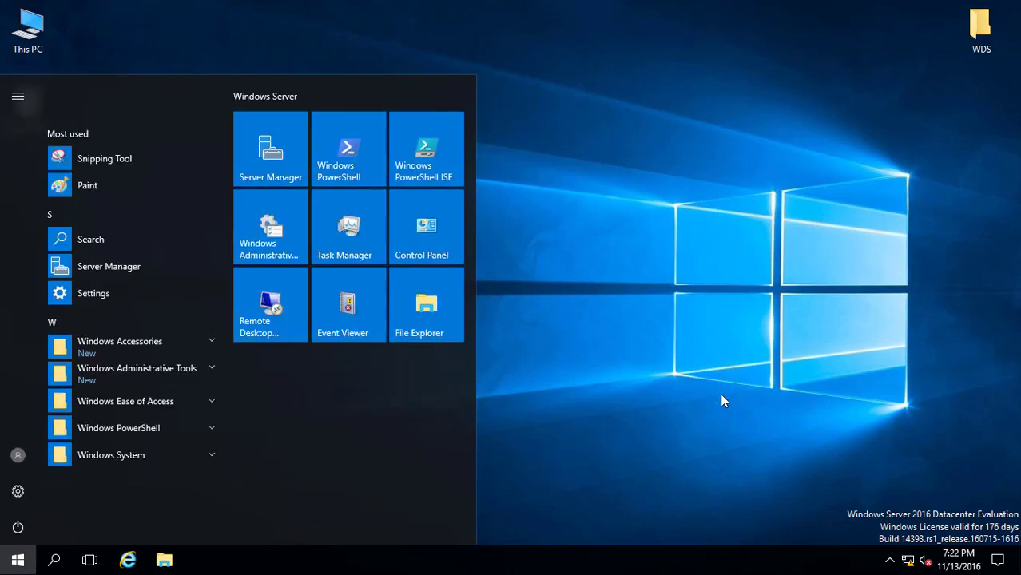
{"action": "left_click", "coordinate": [261, 149]}
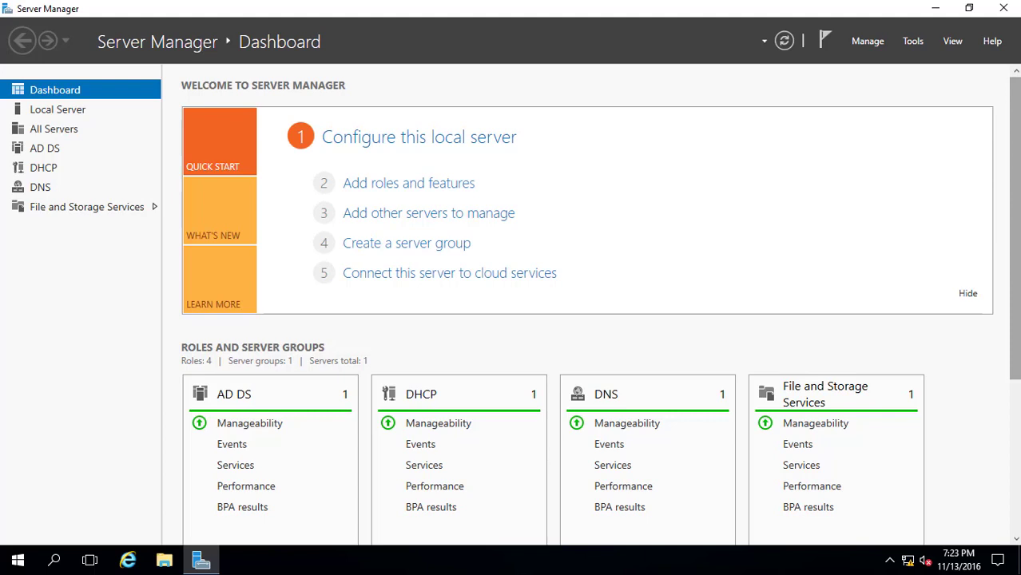
{"action": "left_click", "coordinate": [380, 189]}
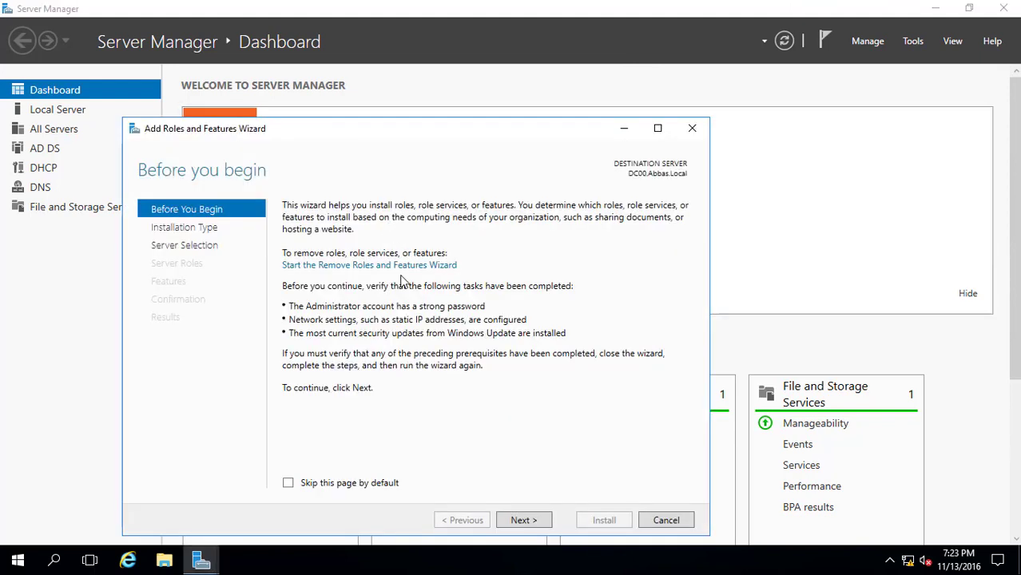
{"action": "left_click_drag", "start_coordinate": [352, 130], "coordinate": [349, 107]}
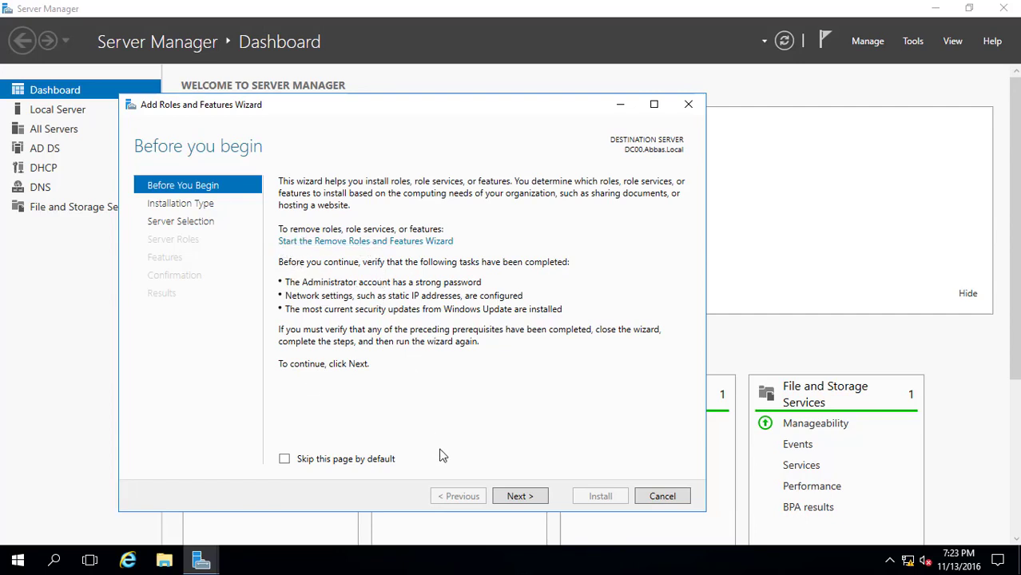
Step: Choose a role-based or feature-based installation with the listed server from the server pool as destination
{"action": "left_click", "coordinate": [520, 497]}
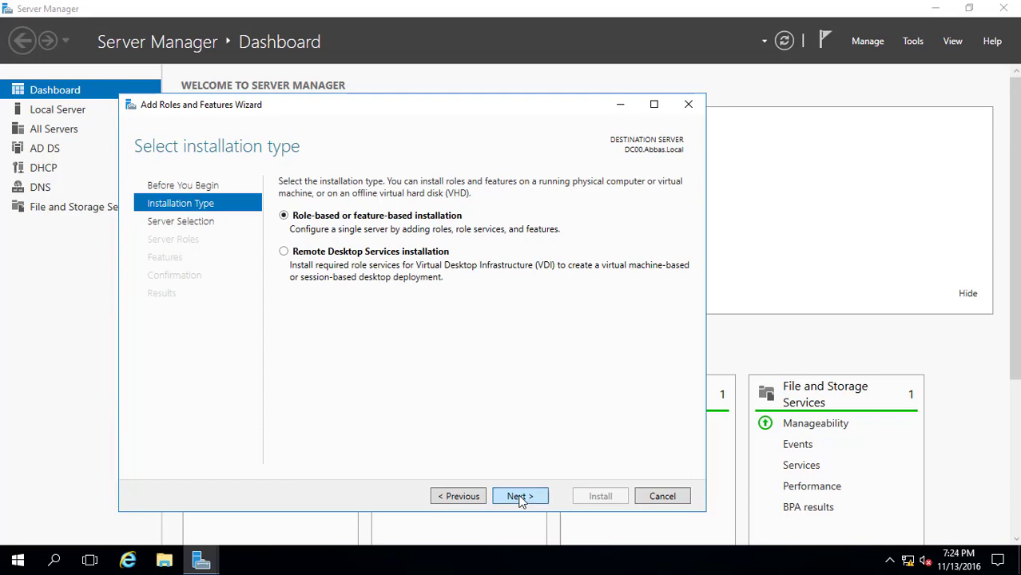
{"action": "left_click", "coordinate": [519, 496]}
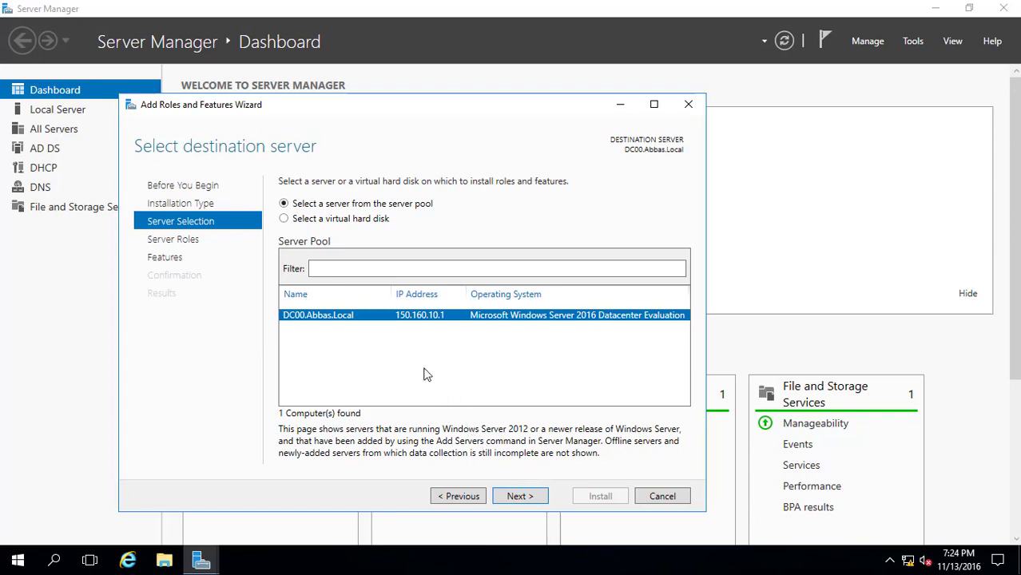
{"action": "left_click", "coordinate": [347, 224]}
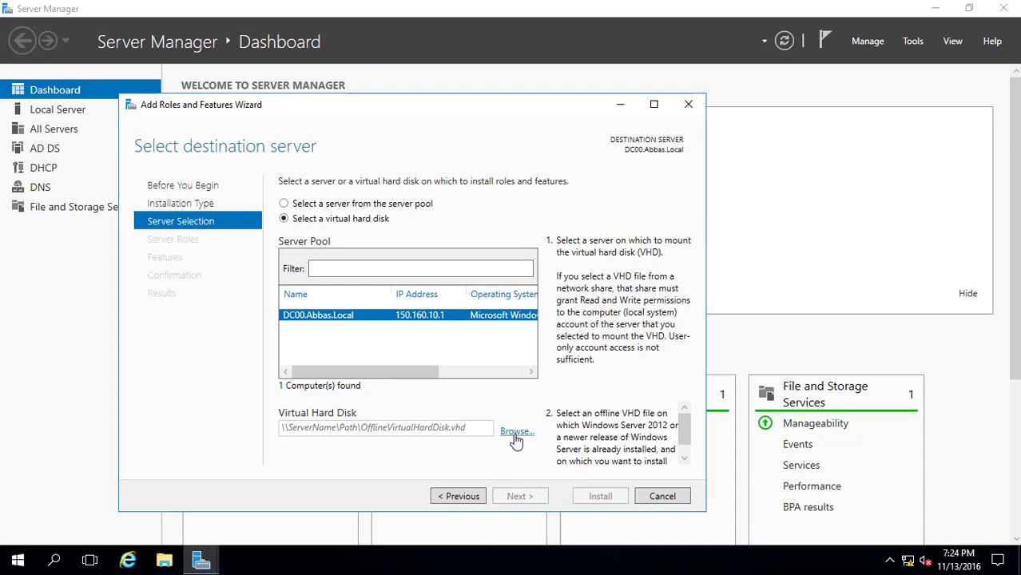
{"action": "left_click", "coordinate": [295, 206]}
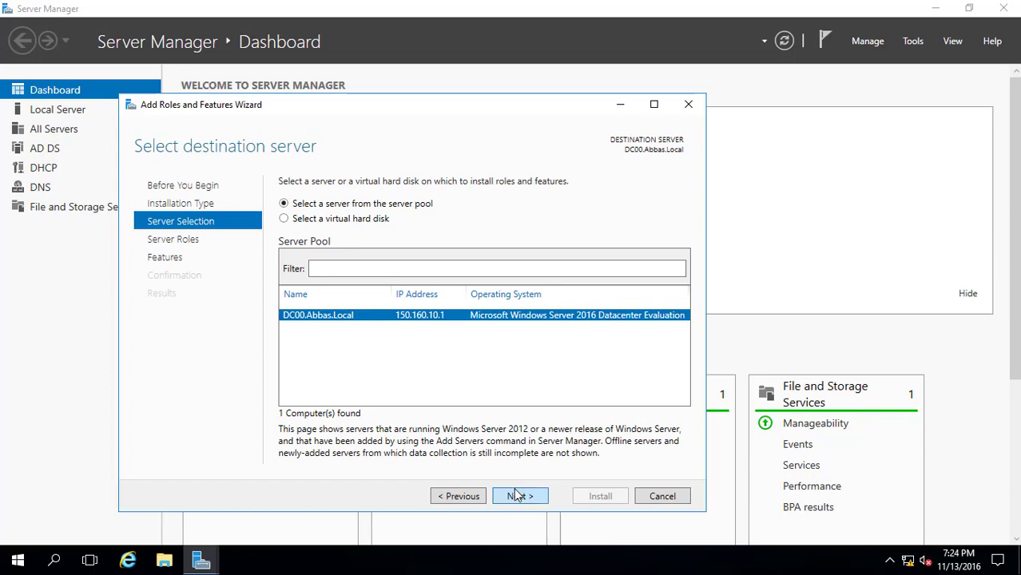
{"action": "left_click", "coordinate": [518, 496]}
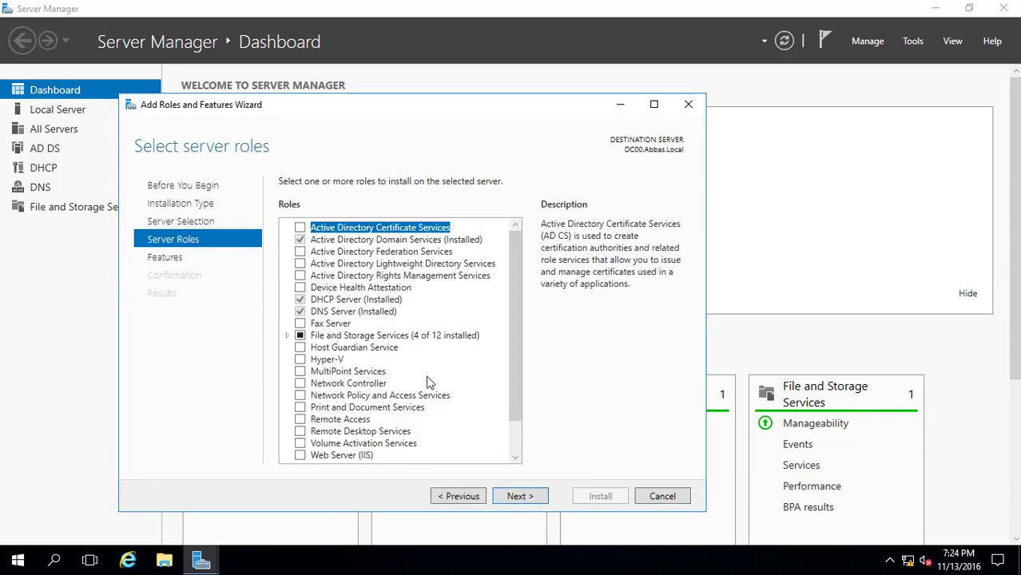
Step: Select the Windows Deployment Services role and add its required features, including the management tools
{"action": "scroll", "coordinate": [399, 360], "scroll_direction": "down", "scroll_amount": 1}
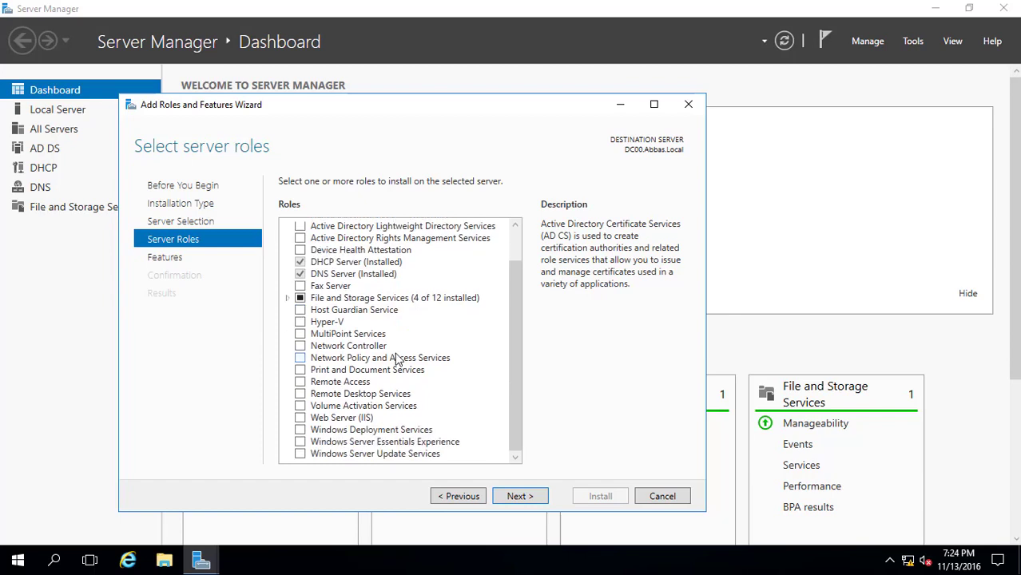
{"action": "left_click", "coordinate": [300, 431]}
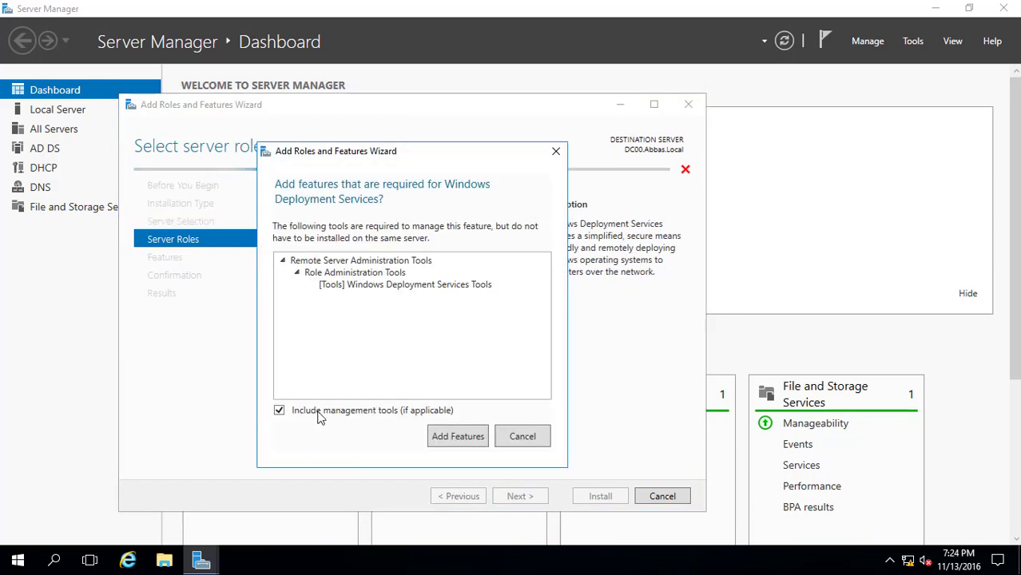
{"action": "left_click", "coordinate": [446, 437]}
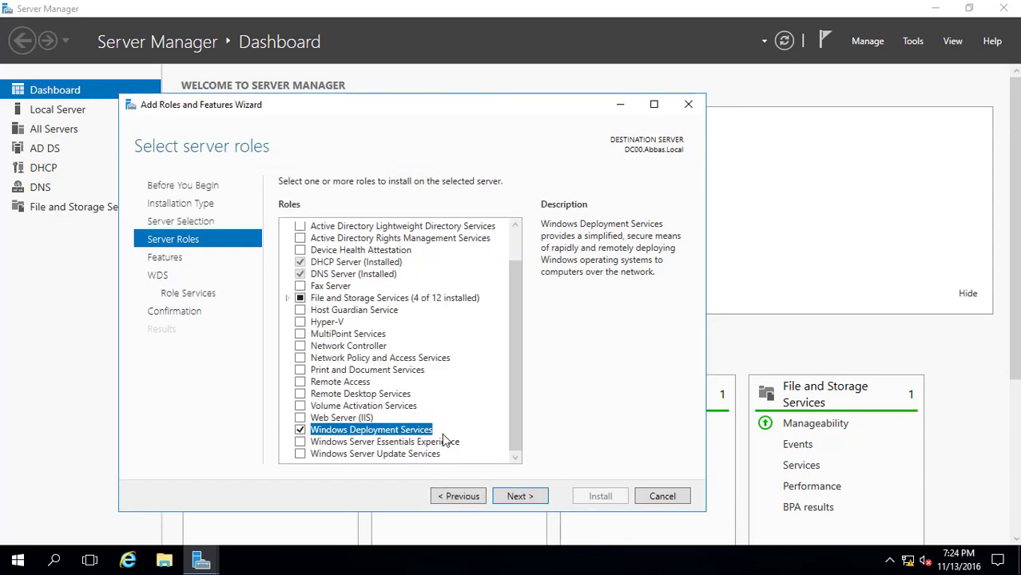
{"action": "left_click", "coordinate": [521, 498]}
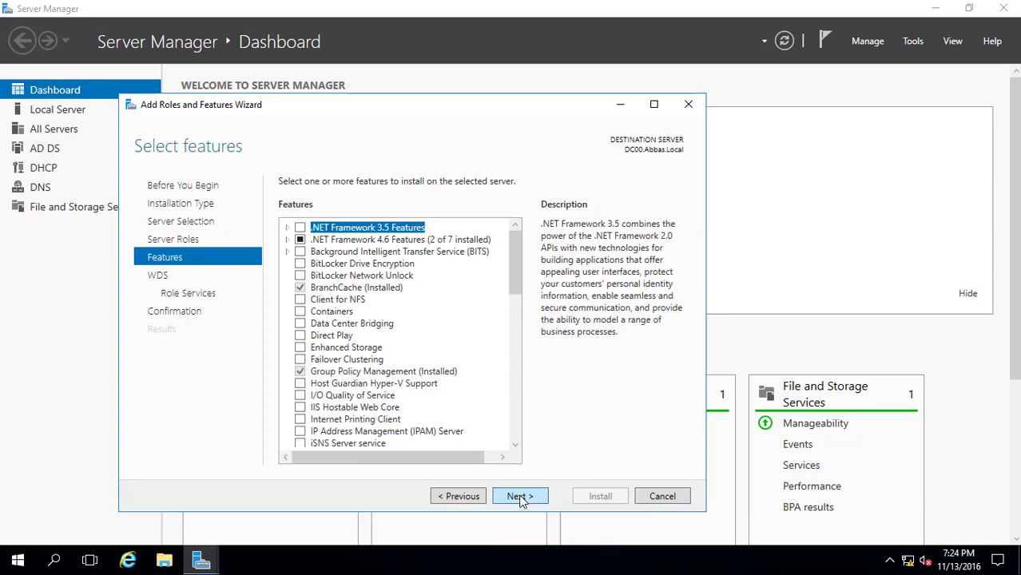
Step: Review the feature list without adding any features and proceed past the WDS overview to the role services
{"action": "scroll", "coordinate": [463, 394], "scroll_direction": "down", "scroll_amount": 10}
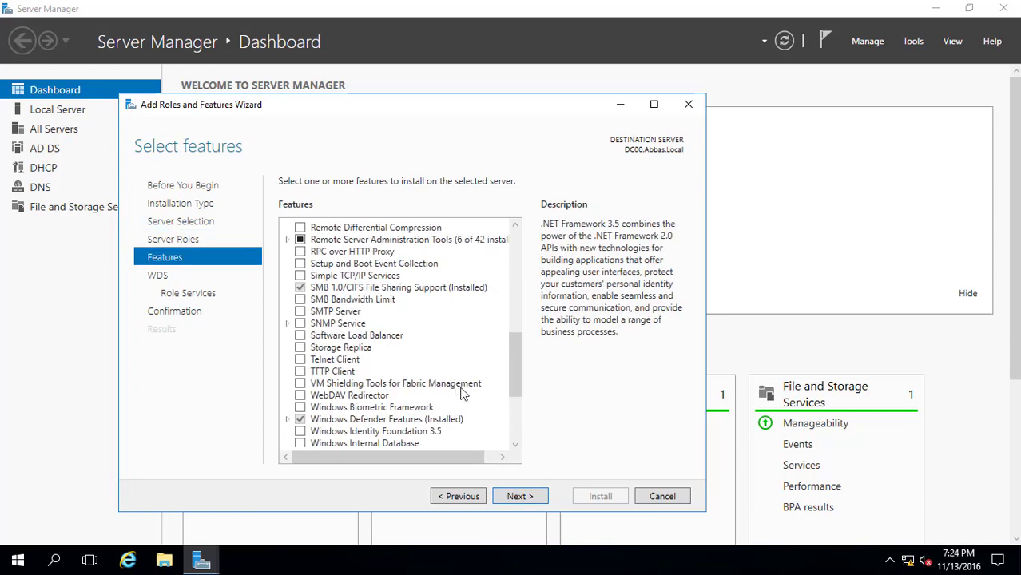
{"action": "scroll", "coordinate": [464, 394], "scroll_direction": "down", "scroll_amount": 4}
{"action": "left_click", "coordinate": [532, 500]}
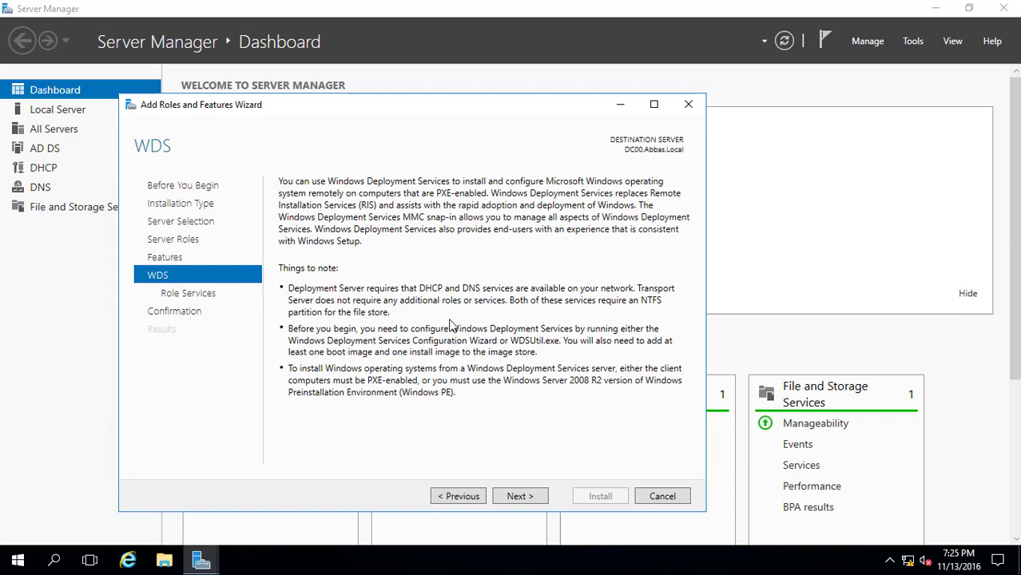
{"action": "left_click", "coordinate": [513, 494]}
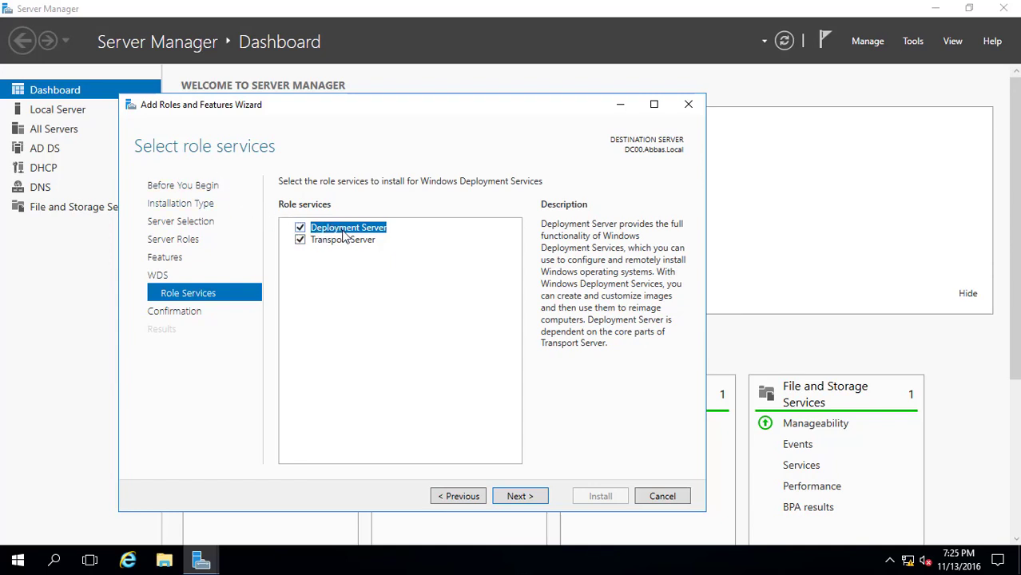
Step: Keep both Deployment Server and Transport Server selected as role services and proceed to the confirmation
{"action": "left_click", "coordinate": [341, 243]}
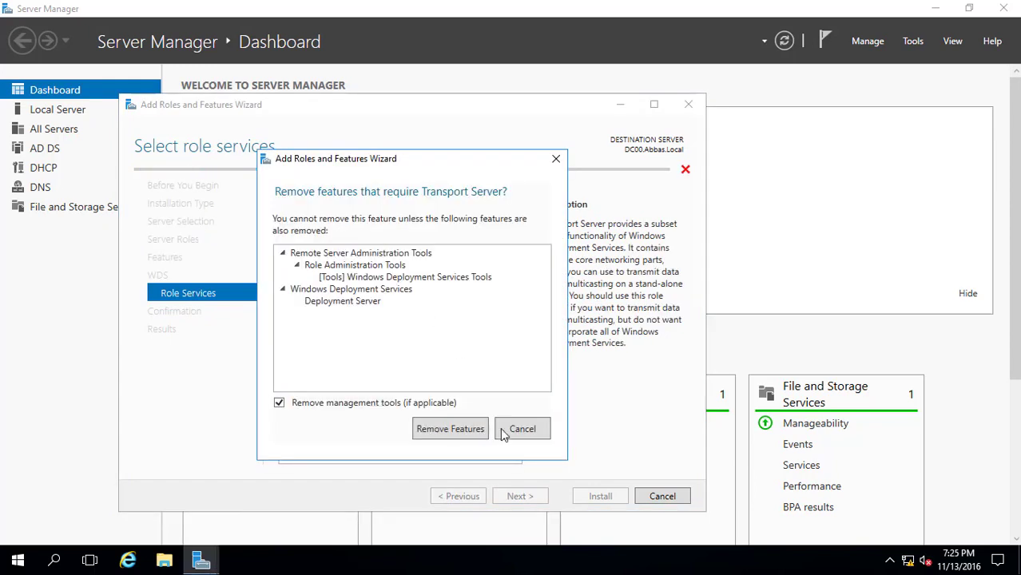
{"action": "left_click", "coordinate": [521, 429]}
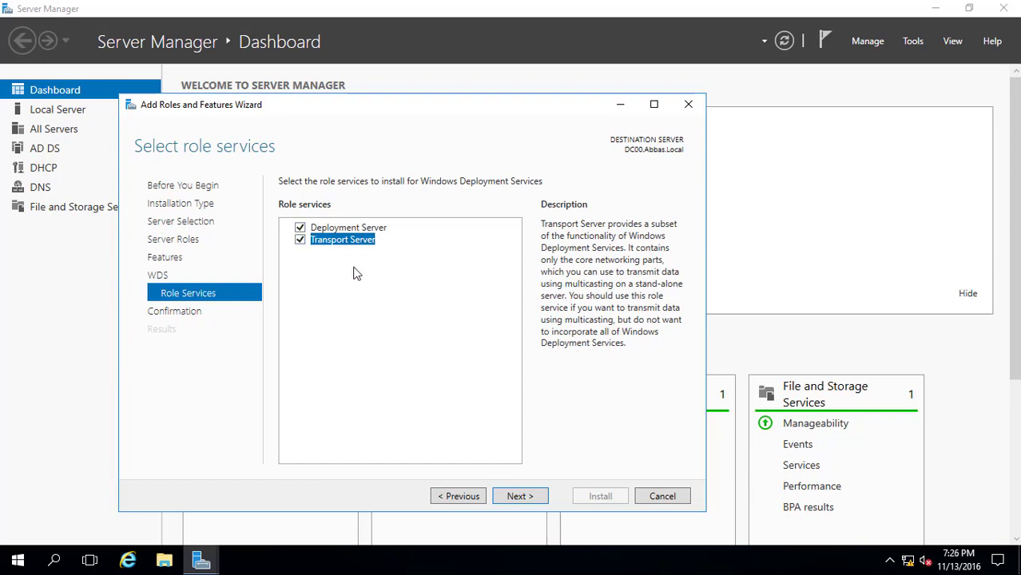
{"action": "left_click", "coordinate": [513, 497]}
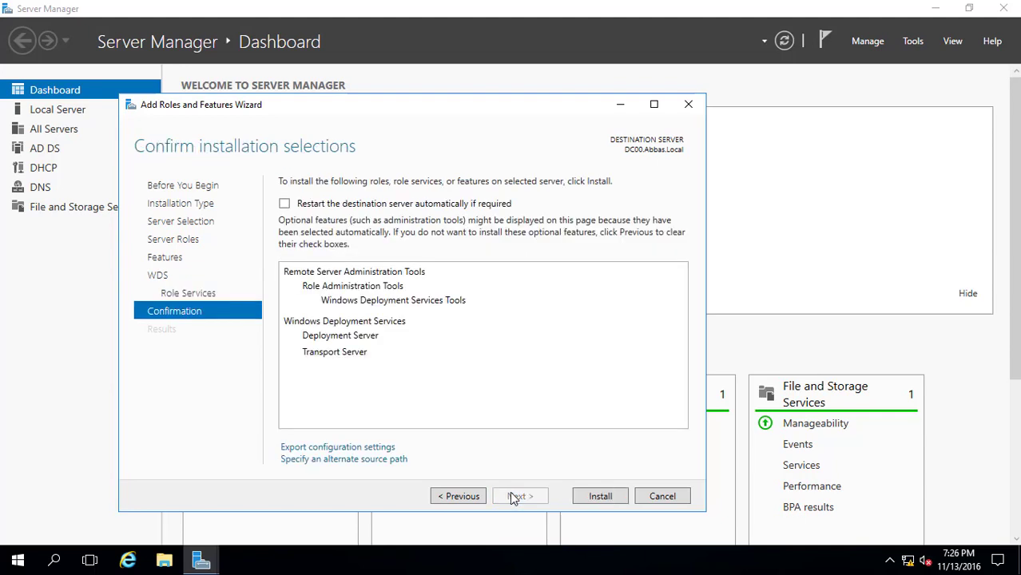
Step: Allow automatic restart of the destination server, install the selected role and close the wizard once it finishes
{"action": "left_click", "coordinate": [285, 204]}
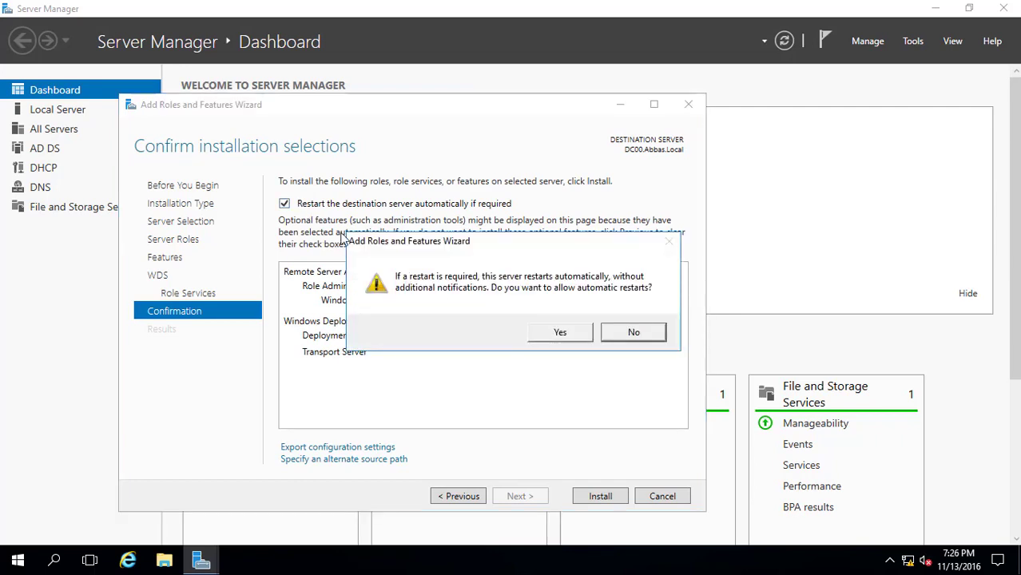
{"action": "left_click", "coordinate": [561, 333]}
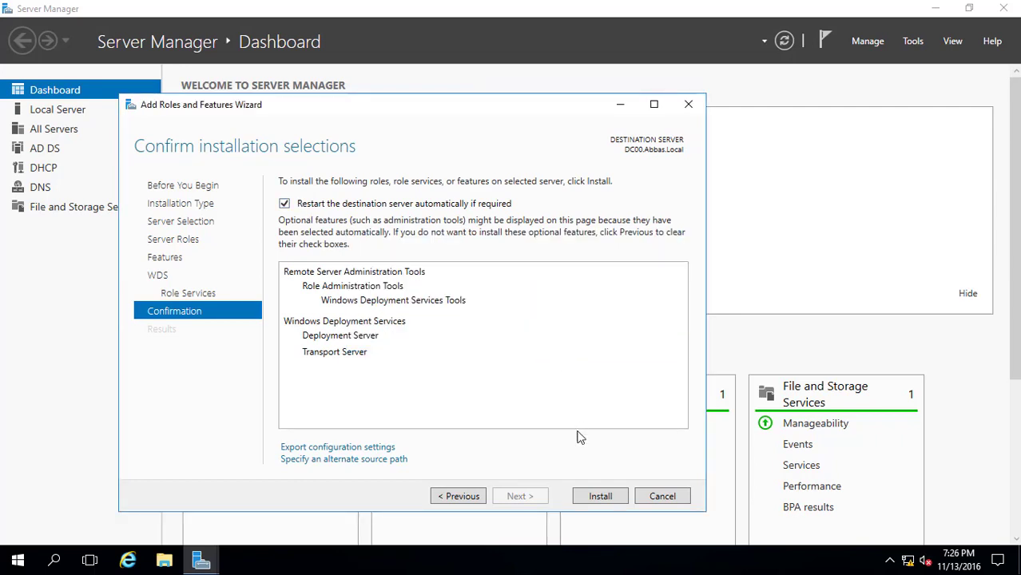
{"action": "left_click", "coordinate": [597, 497]}
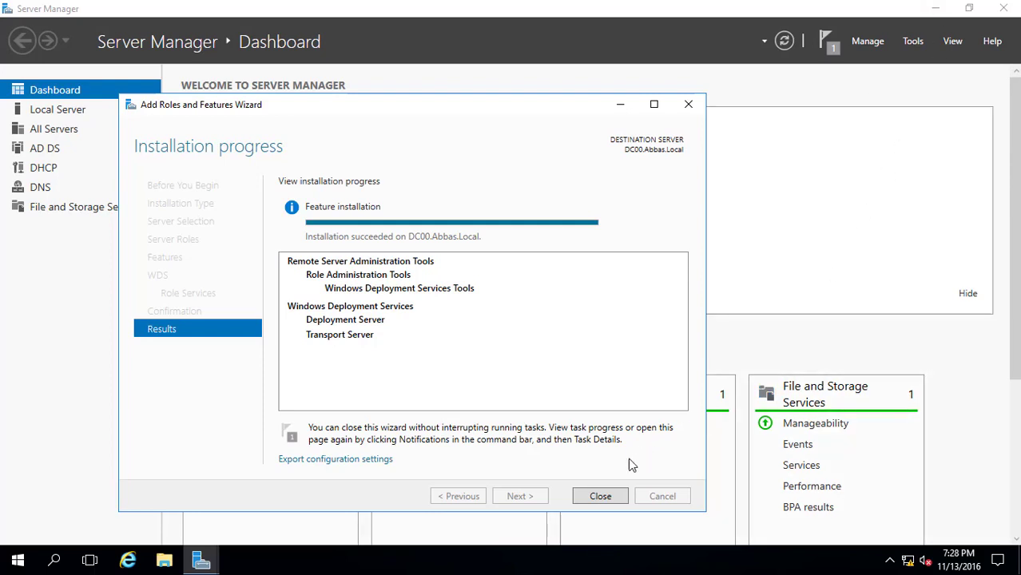
{"action": "left_click", "coordinate": [601, 498]}
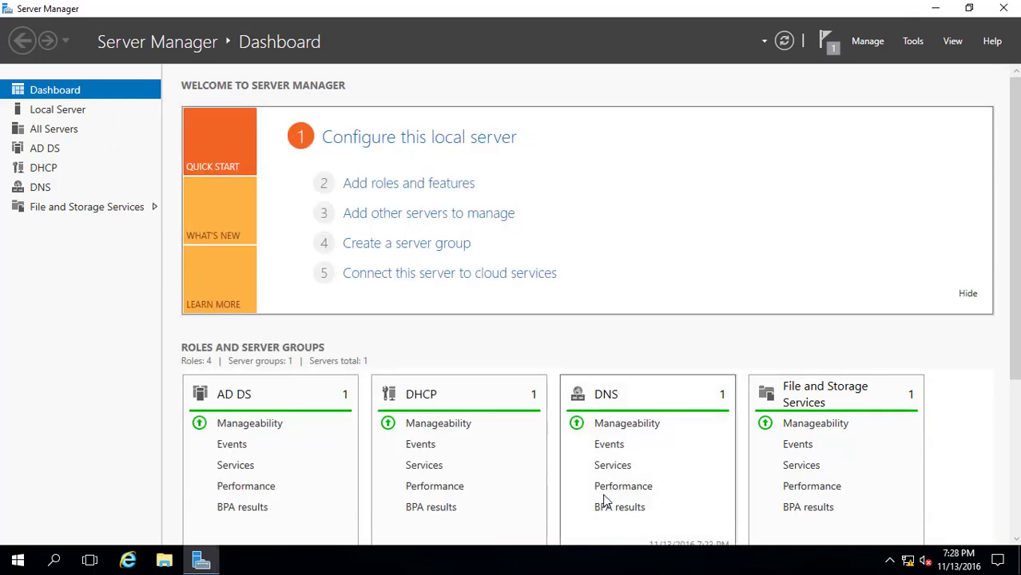
Step: Launch the Windows Deployment Services console by running wdsmgmt.msc
{"action": "left_click", "coordinate": [915, 41]}
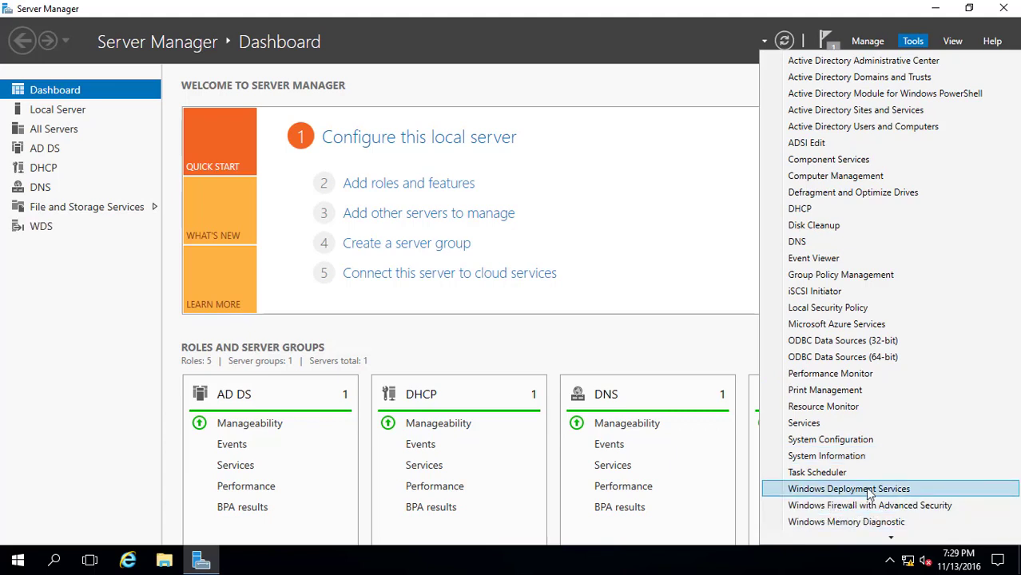
{"action": "left_click", "coordinate": [767, 551]}
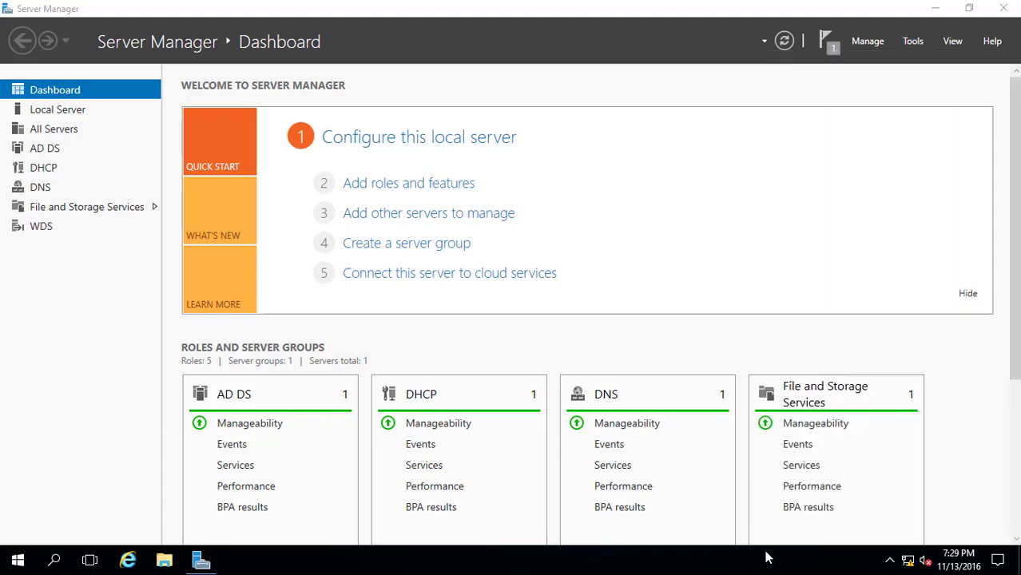
{"action": "key", "text": "super+r"}
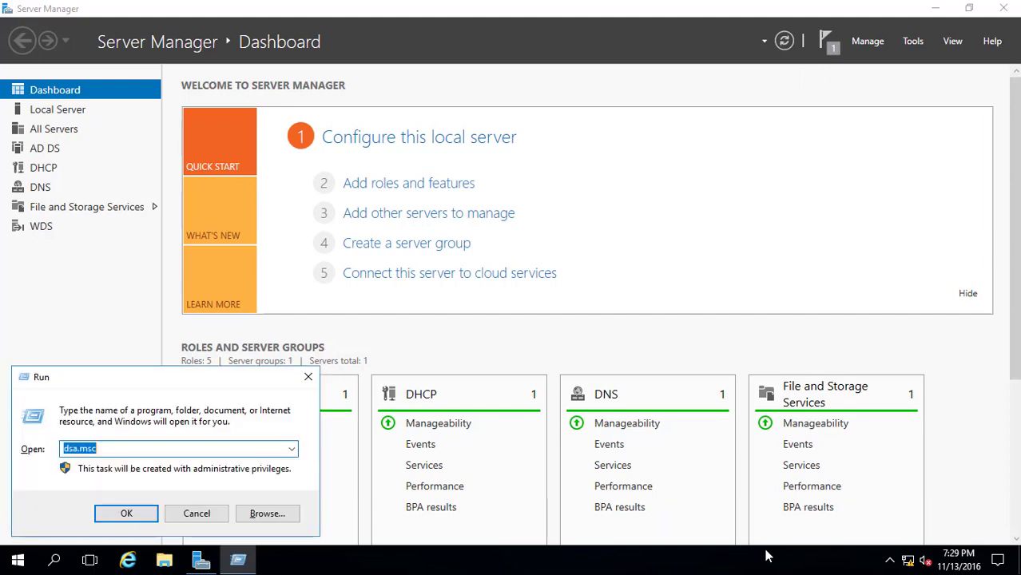
{"action": "type", "text": "wds"}
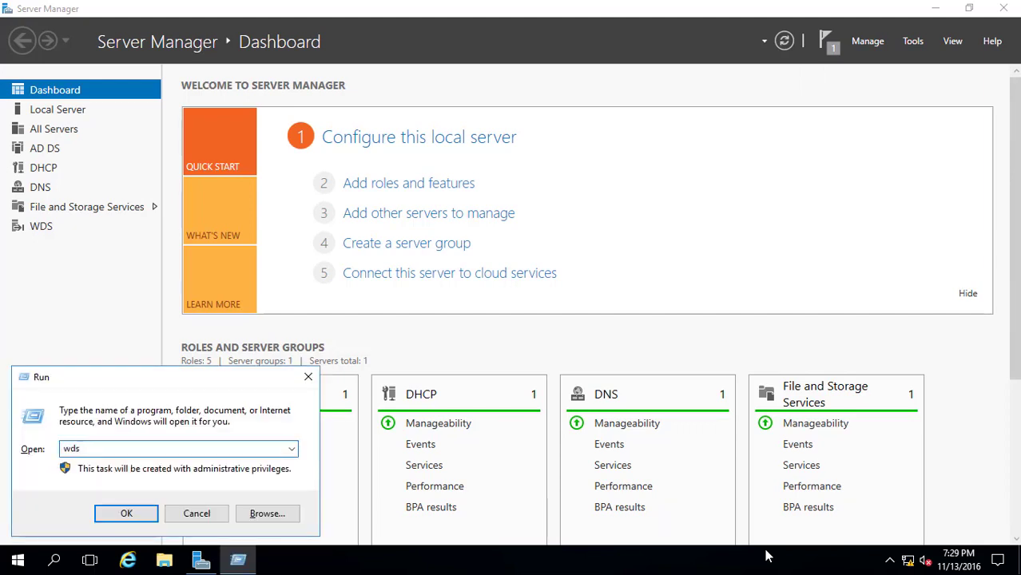
{"action": "type", "text": "mgmt.msc"}
{"action": "key", "text": "Return"}
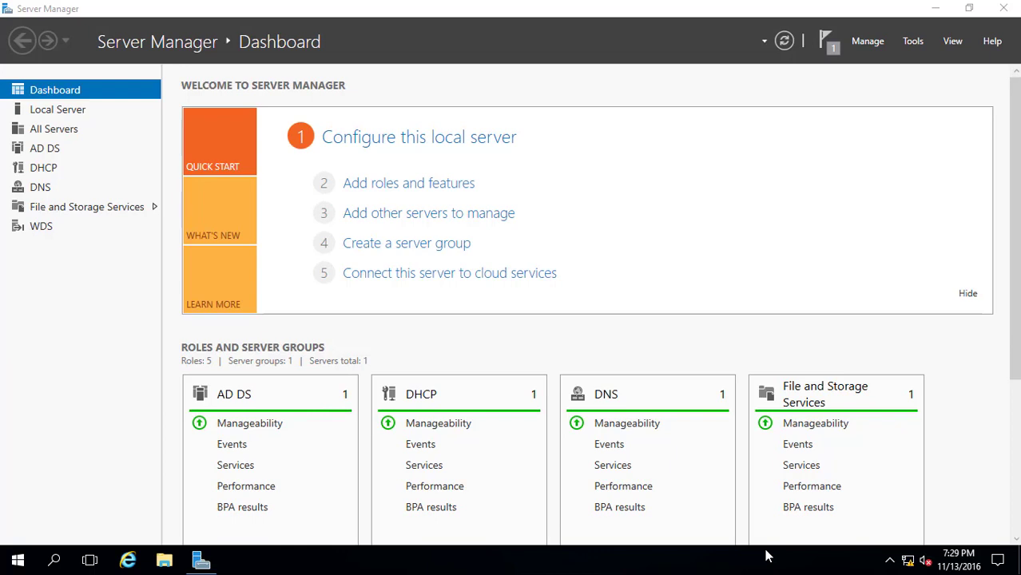